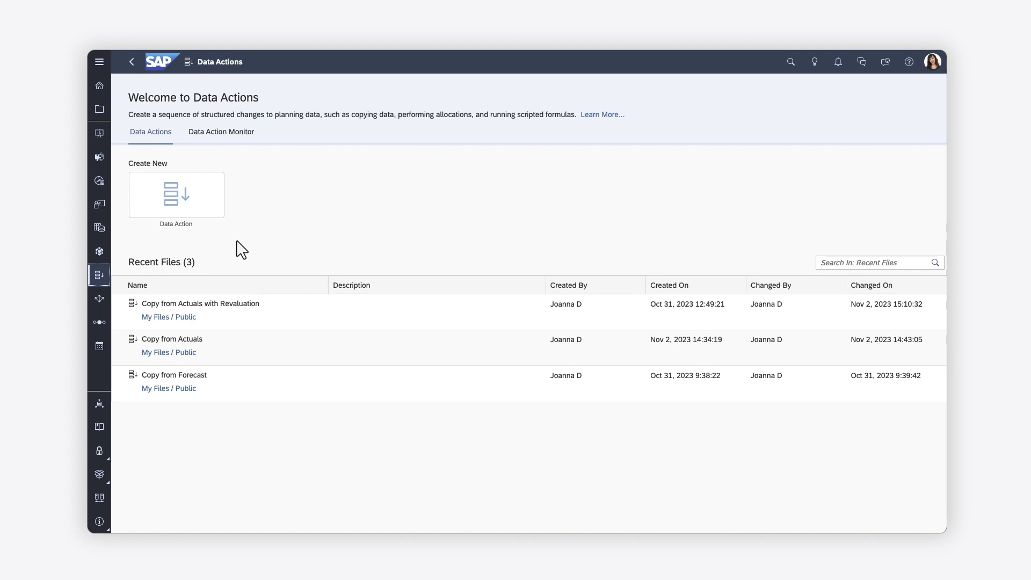
- Create a new multi action named Planning Initialization and add a data action step to it
{"action": "left_click", "coordinate": [99, 322]}
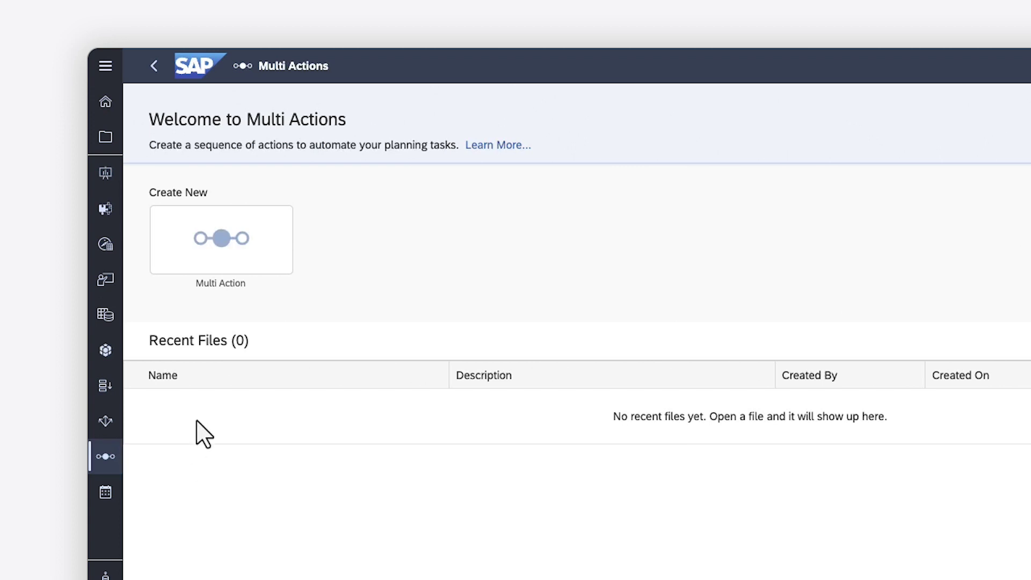
{"action": "left_click", "coordinate": [223, 246]}
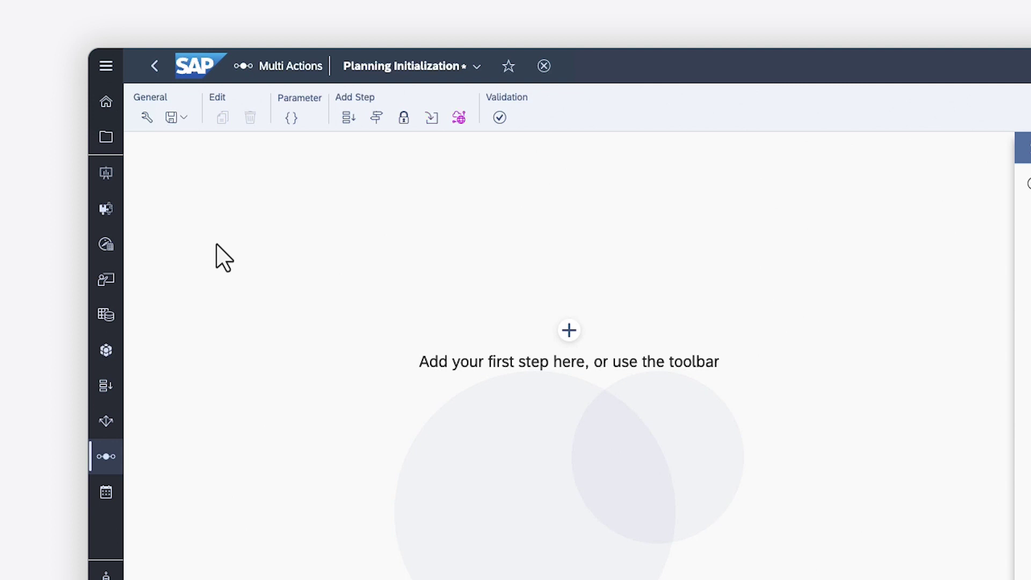
{"action": "left_click", "coordinate": [349, 117]}
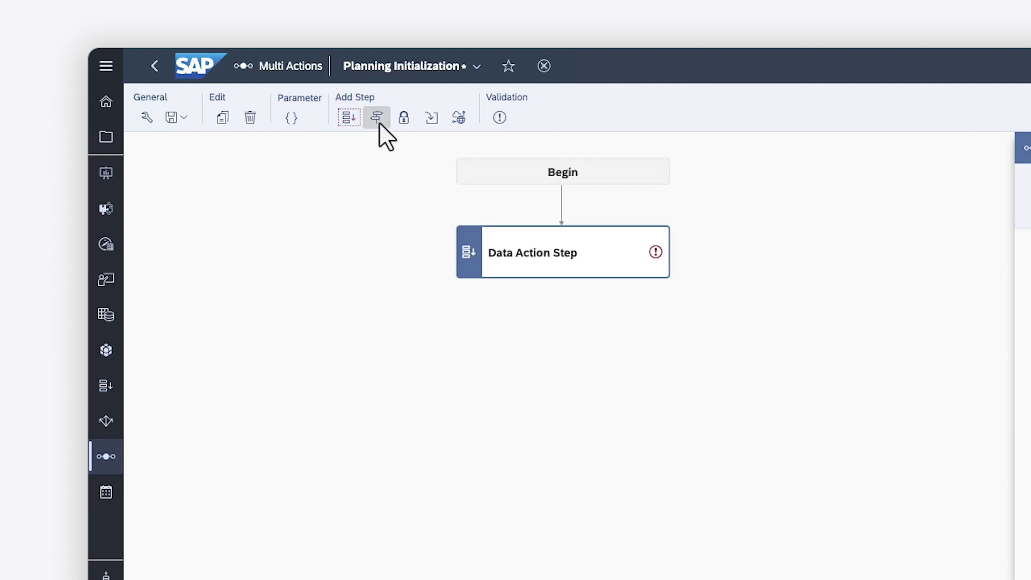
- Add a version management step and a data locking step, and move the data locking step up one position
{"action": "left_click", "coordinate": [377, 118]}
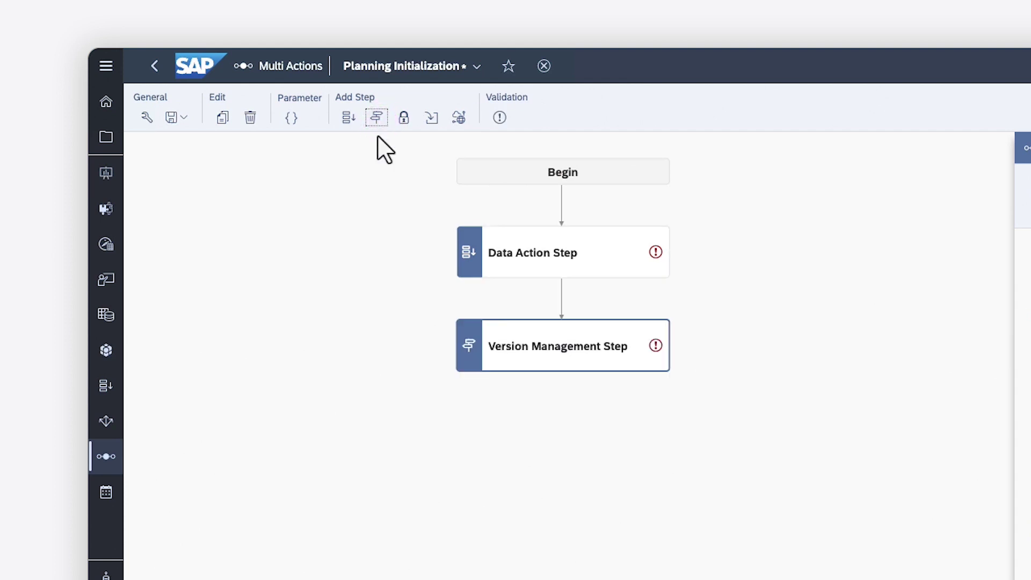
{"action": "left_click", "coordinate": [403, 118]}
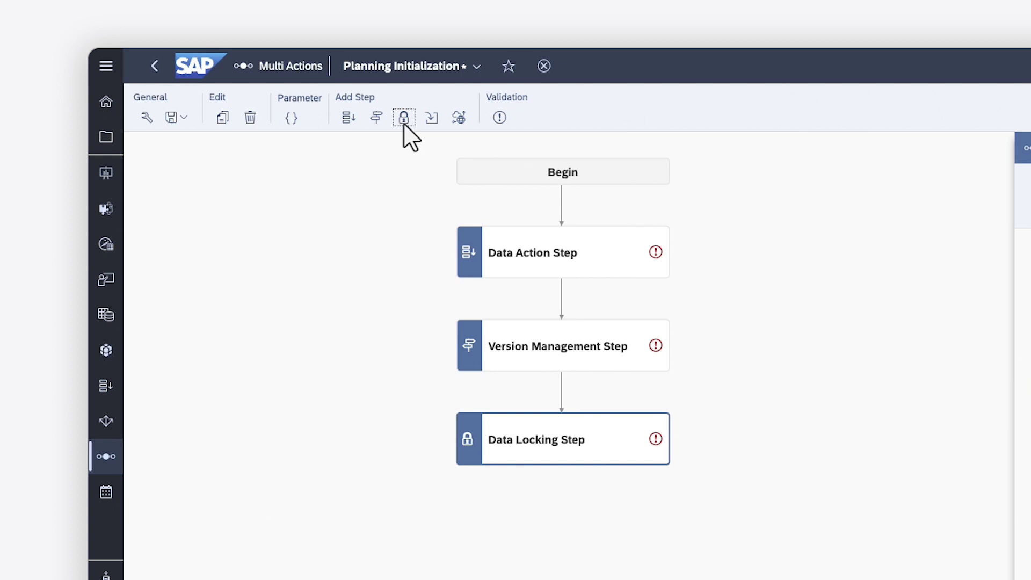
{"action": "left_click", "coordinate": [620, 477]}
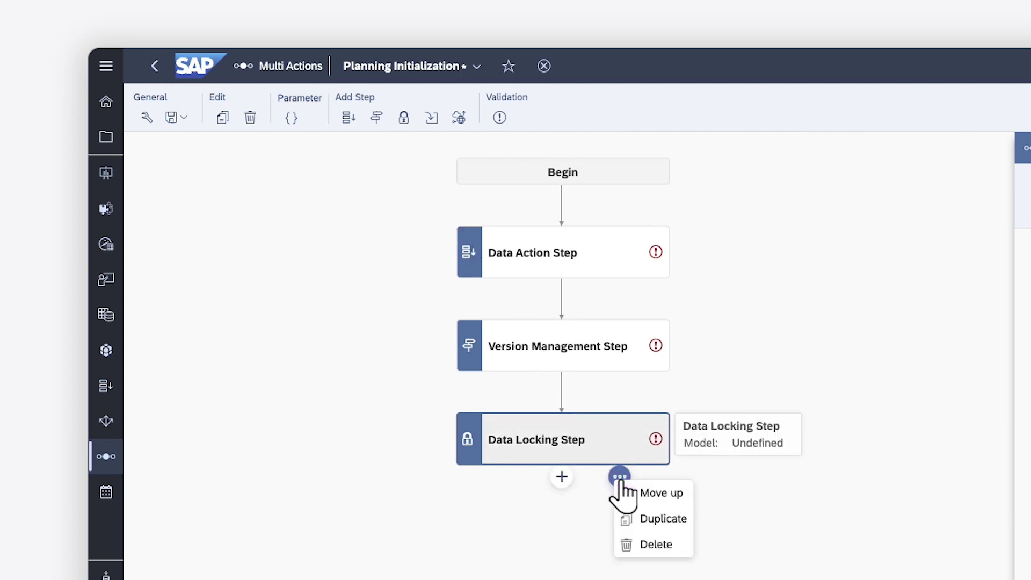
{"action": "left_click", "coordinate": [657, 498]}
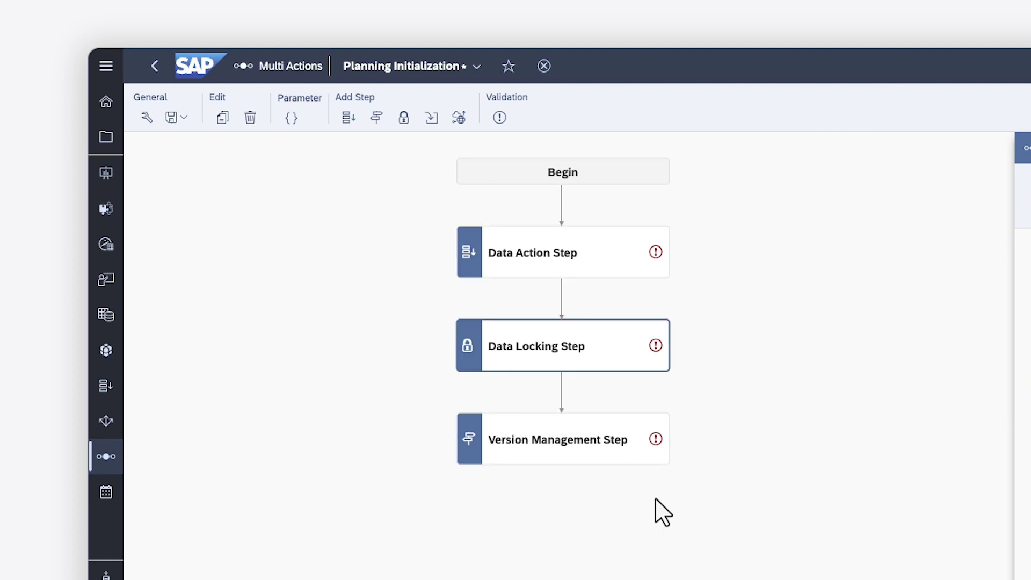
- Delete the data locking step and the version management step from the multi action
{"action": "left_click", "coordinate": [250, 117]}
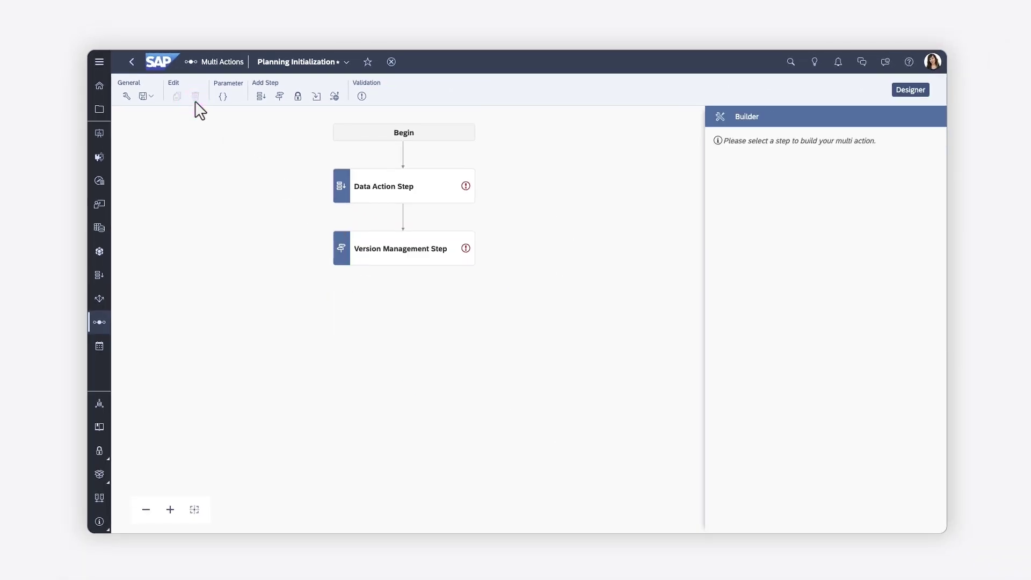
{"action": "left_click", "coordinate": [356, 250]}
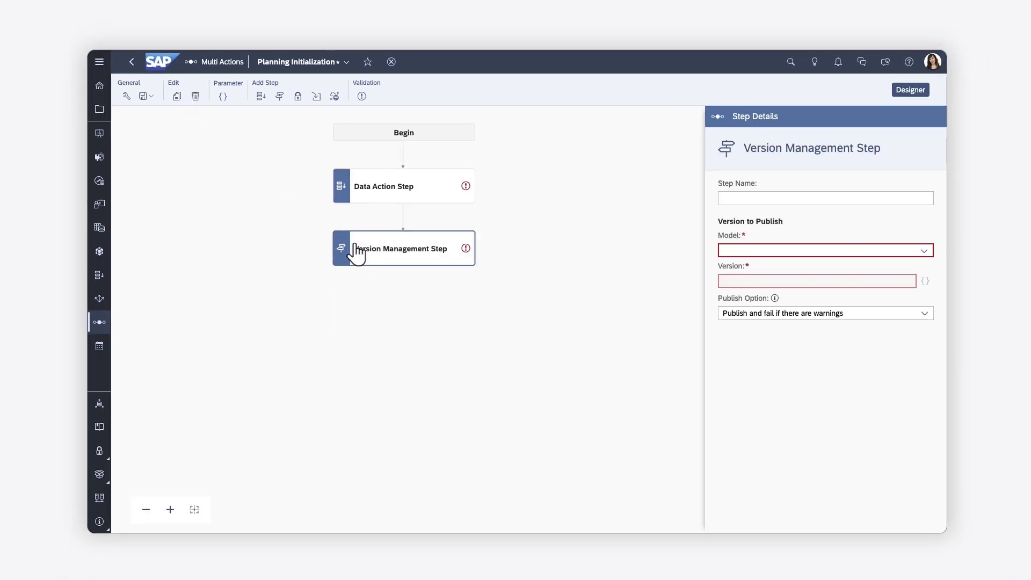
{"action": "left_click", "coordinate": [195, 97]}
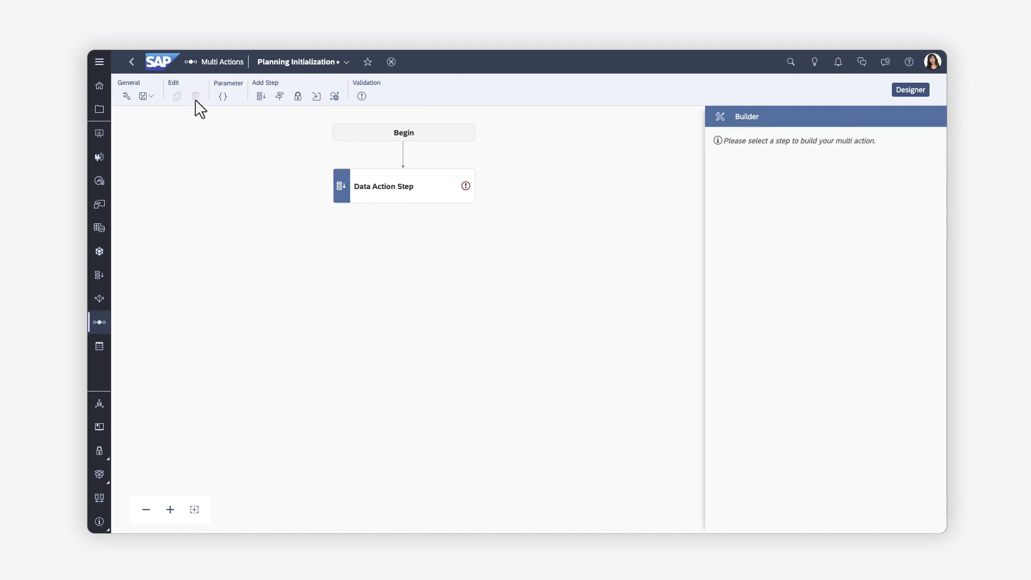
- Assign the Copy from Actuals data action to the data action step
{"action": "left_click", "coordinate": [359, 197]}
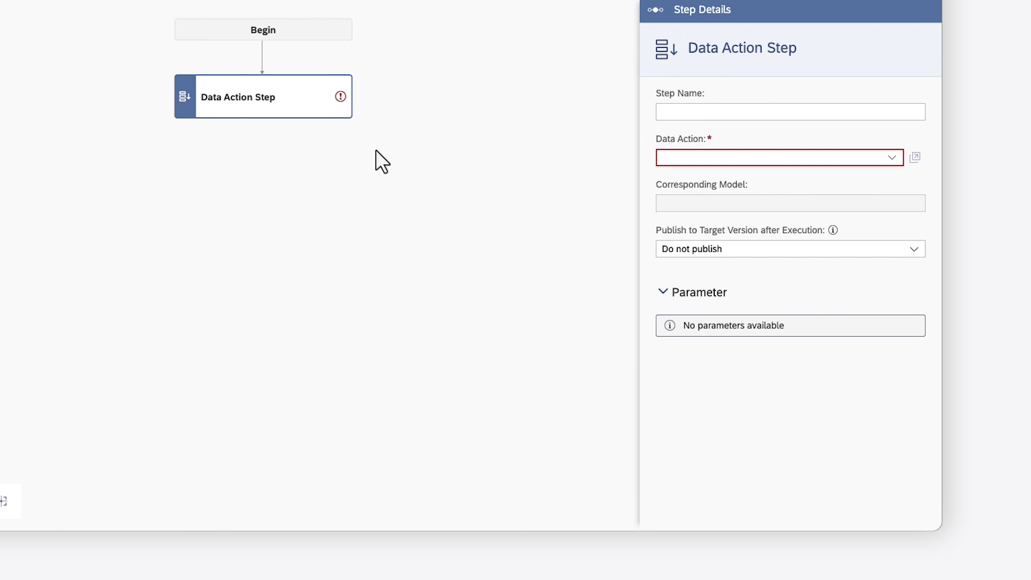
{"action": "left_click", "coordinate": [891, 159]}
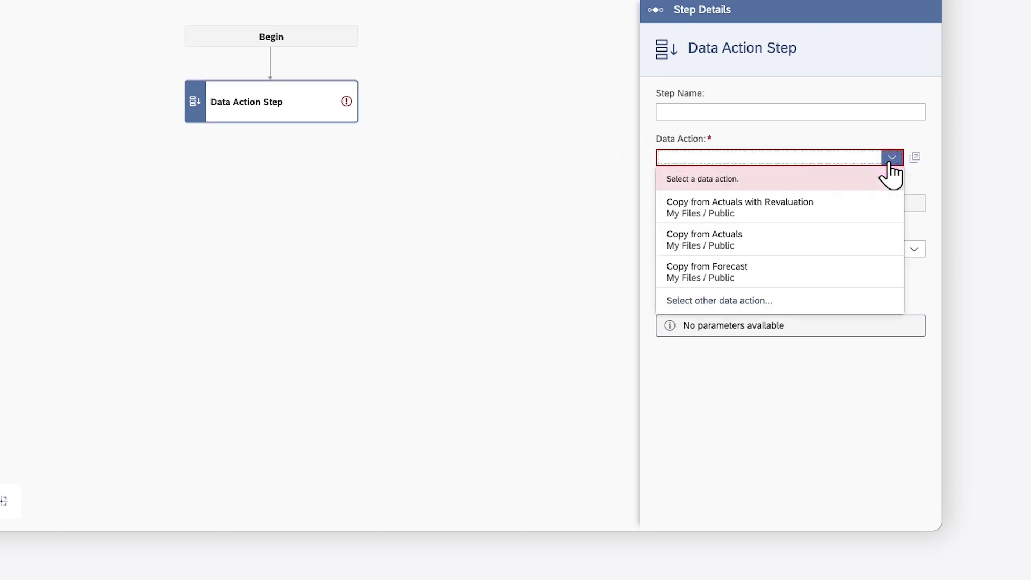
{"action": "left_click", "coordinate": [741, 239]}
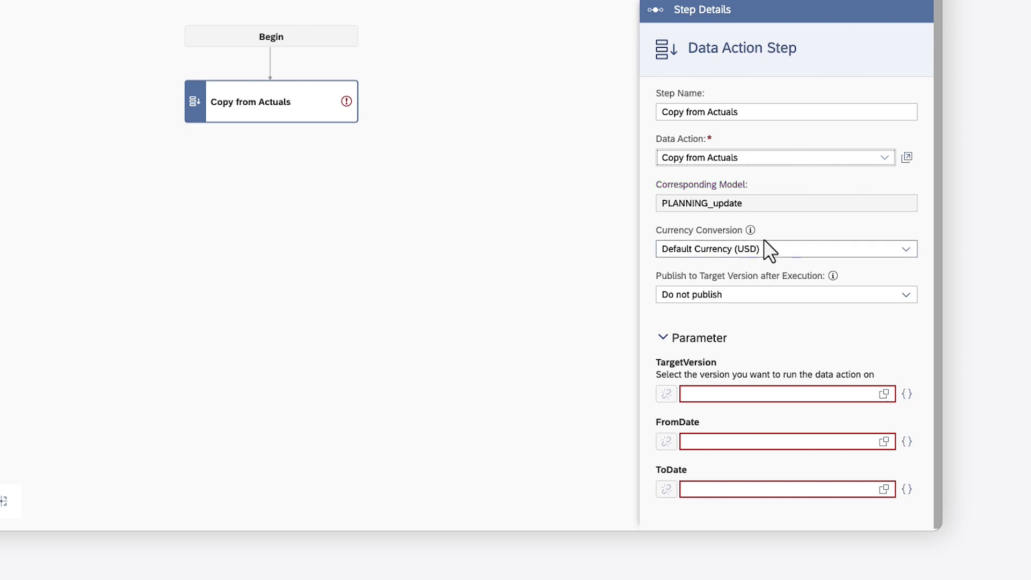
- Review the step's options for currency conversion, publishing after execution, and TargetVersion members
{"action": "left_click", "coordinate": [907, 251]}
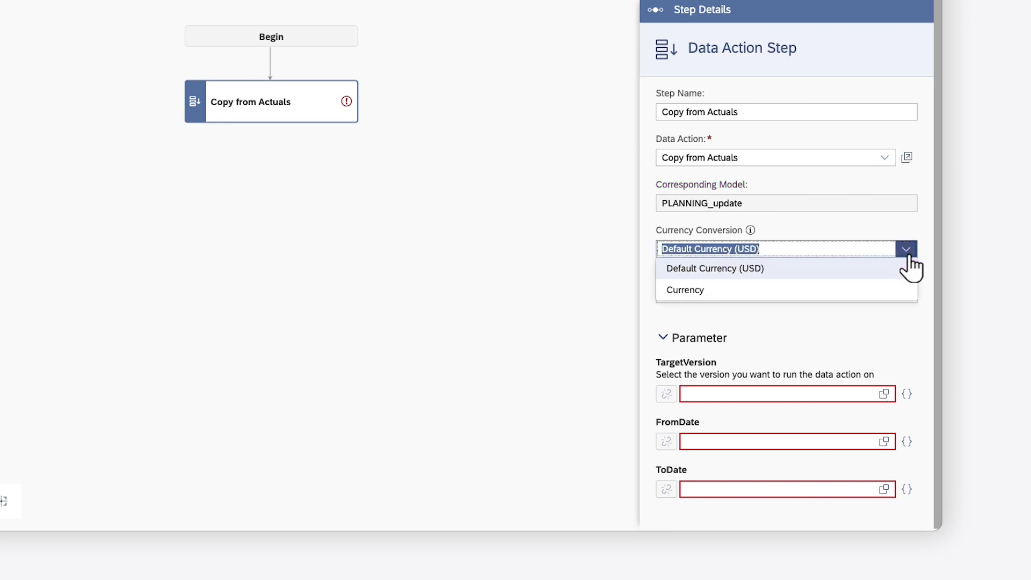
{"action": "left_click", "coordinate": [907, 251]}
{"action": "left_click", "coordinate": [906, 297]}
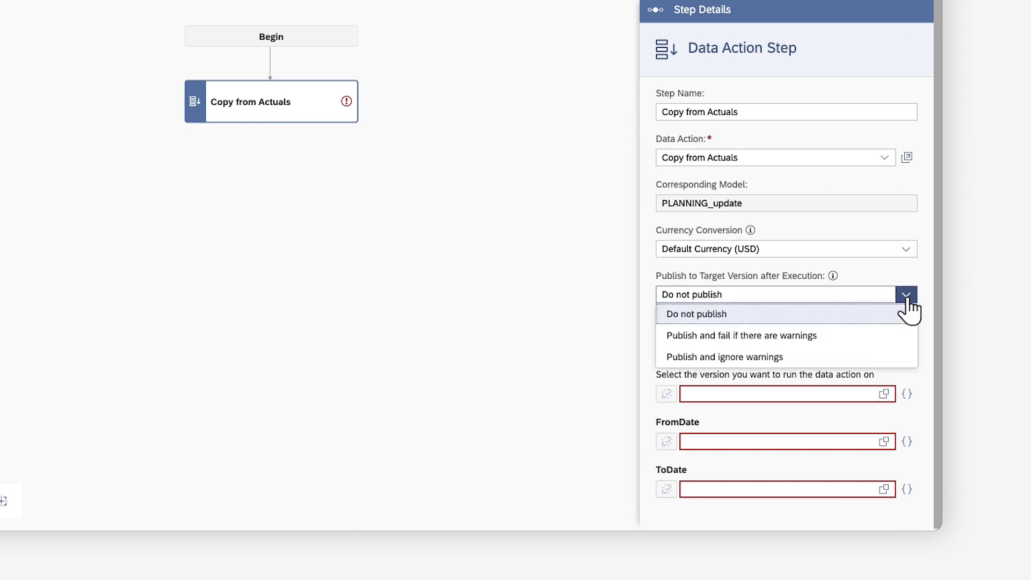
{"action": "left_click", "coordinate": [907, 296]}
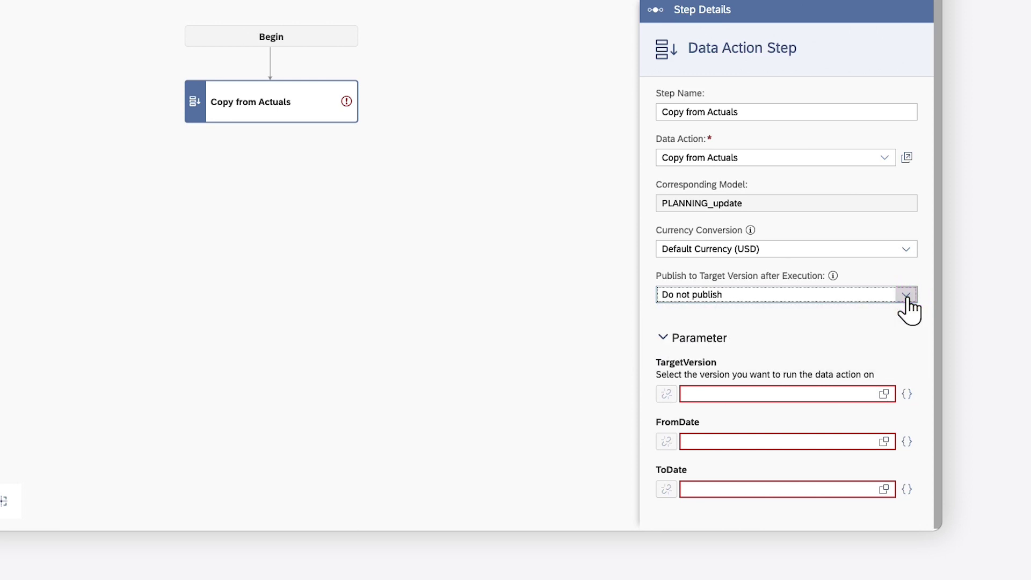
{"action": "left_click", "coordinate": [884, 394]}
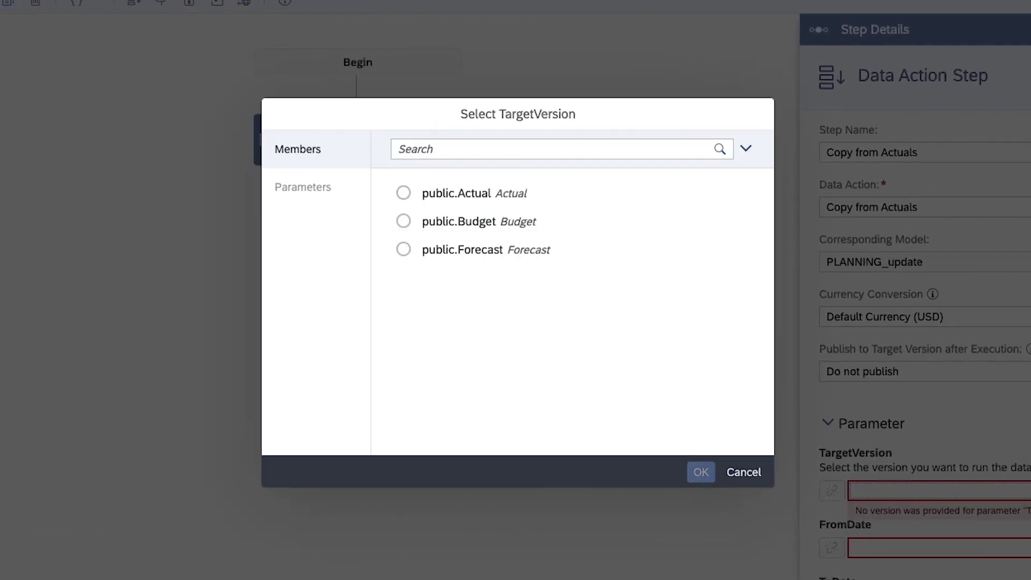
{"action": "left_click", "coordinate": [750, 472]}
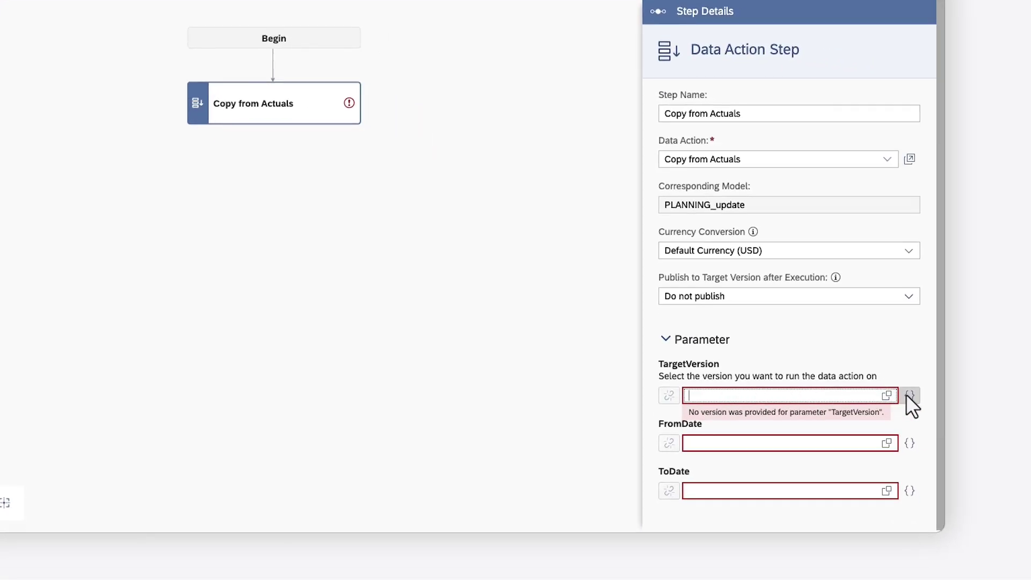
- Create a TargetVersion parameter with its default settings for the Copy from Actuals step's target version
{"action": "left_click", "coordinate": [909, 397]}
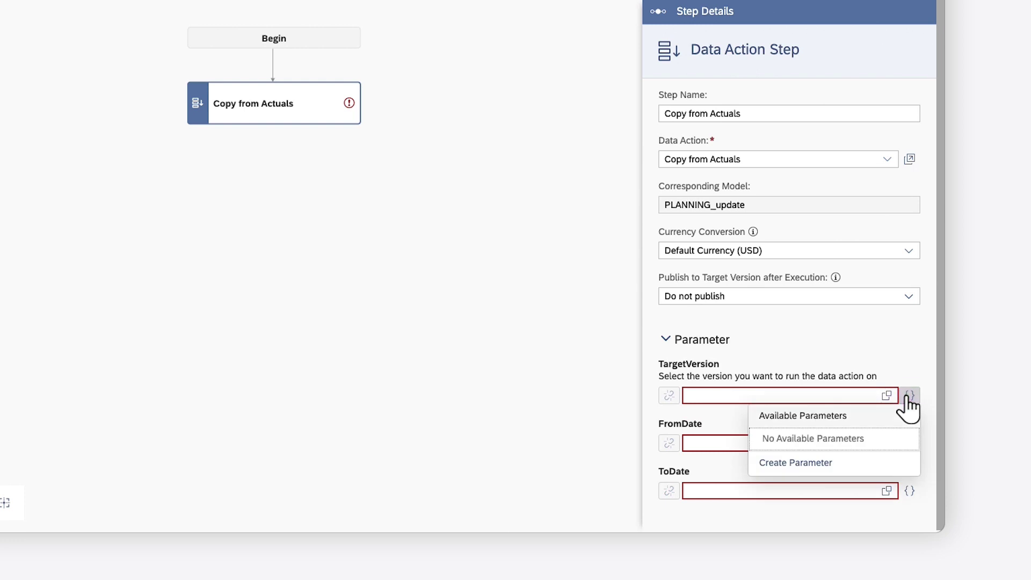
{"action": "left_click", "coordinate": [828, 463]}
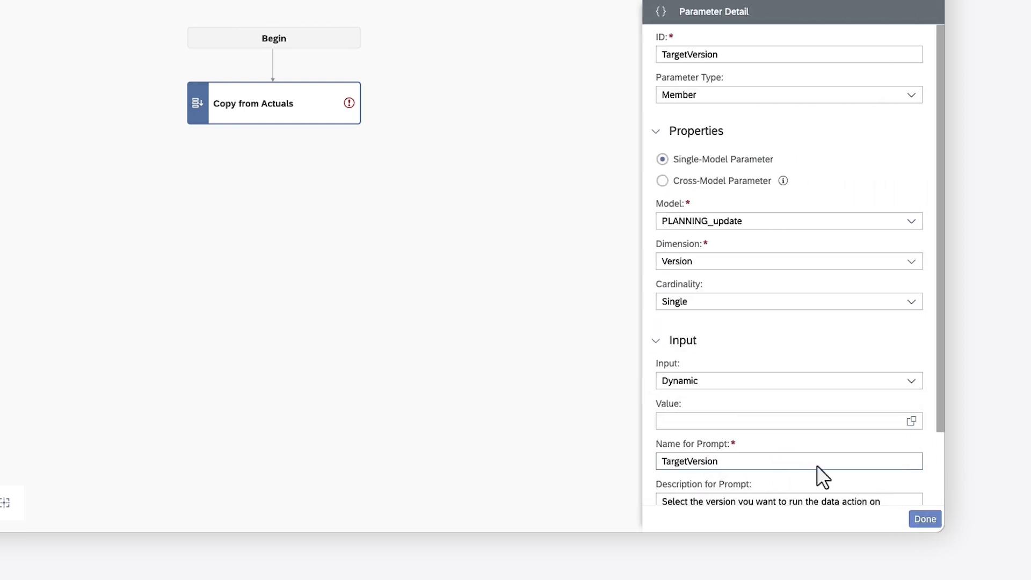
{"action": "left_click", "coordinate": [925, 518]}
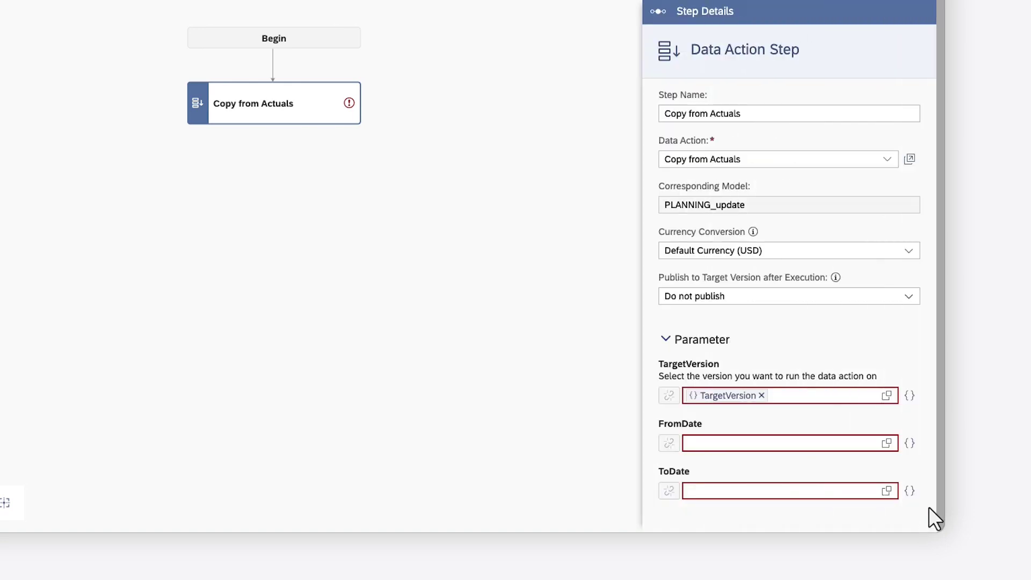
- Create FromDate and ToDate parameters with their default settings for the Copy from Actuals step's date fields
{"action": "left_click", "coordinate": [910, 443]}
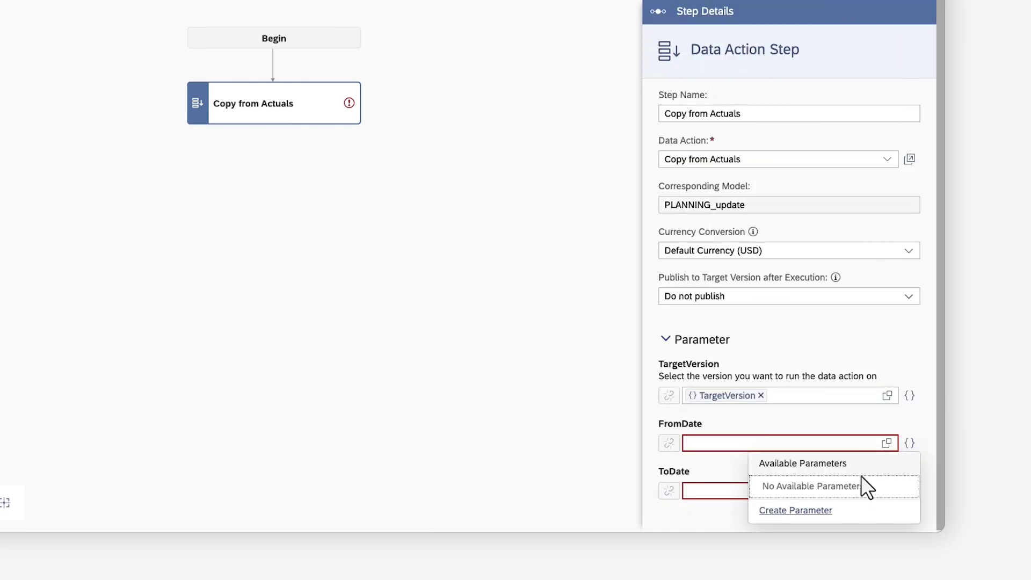
{"action": "left_click", "coordinate": [822, 512]}
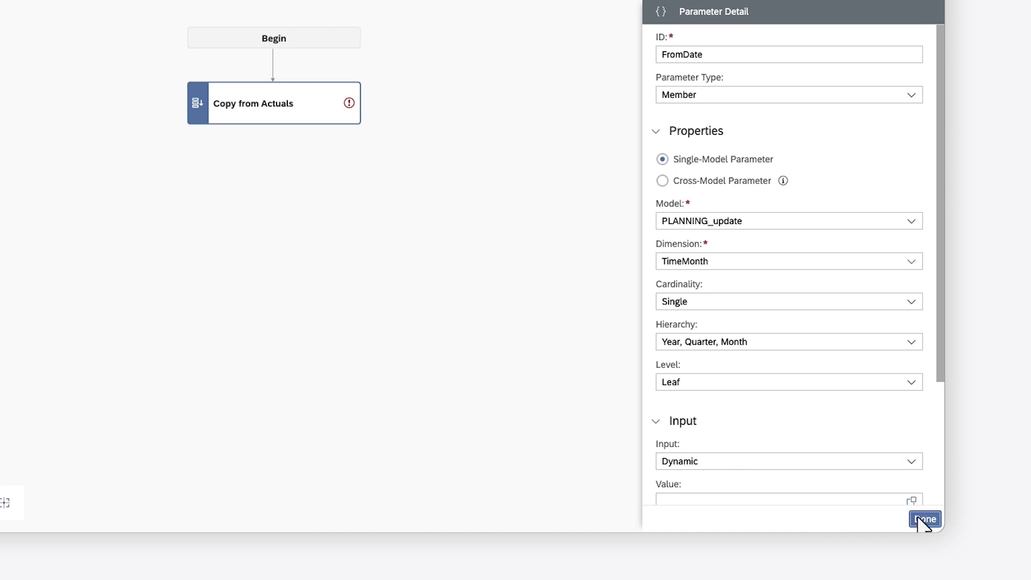
{"action": "left_click", "coordinate": [922, 518]}
{"action": "left_click", "coordinate": [912, 492]}
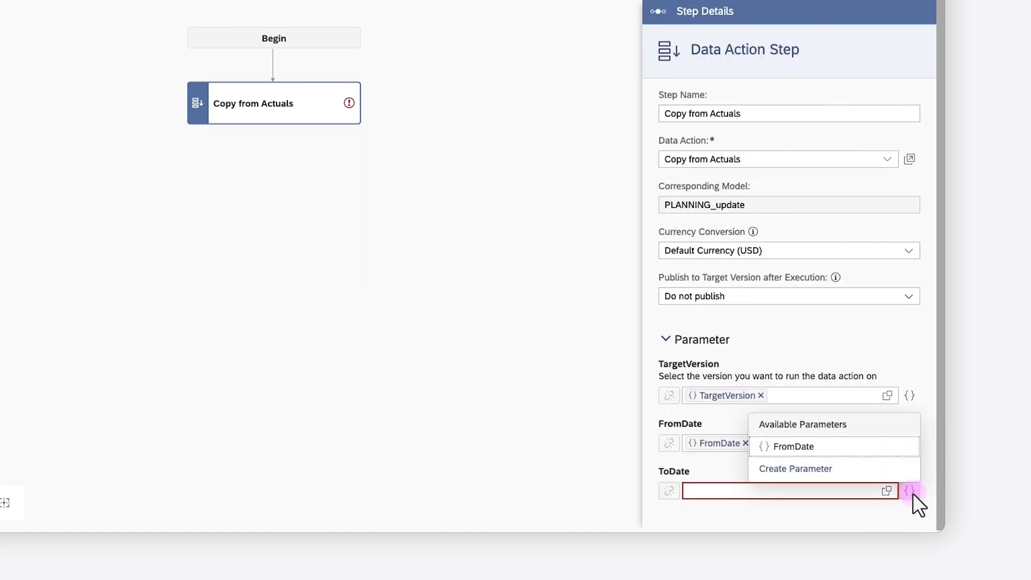
{"action": "left_click", "coordinate": [825, 471]}
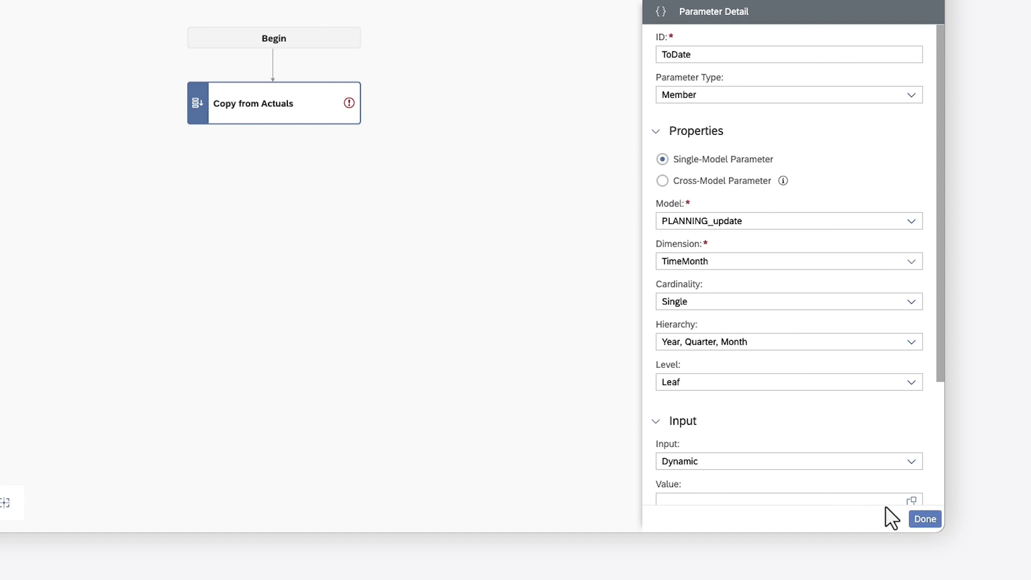
{"action": "left_click", "coordinate": [918, 519]}
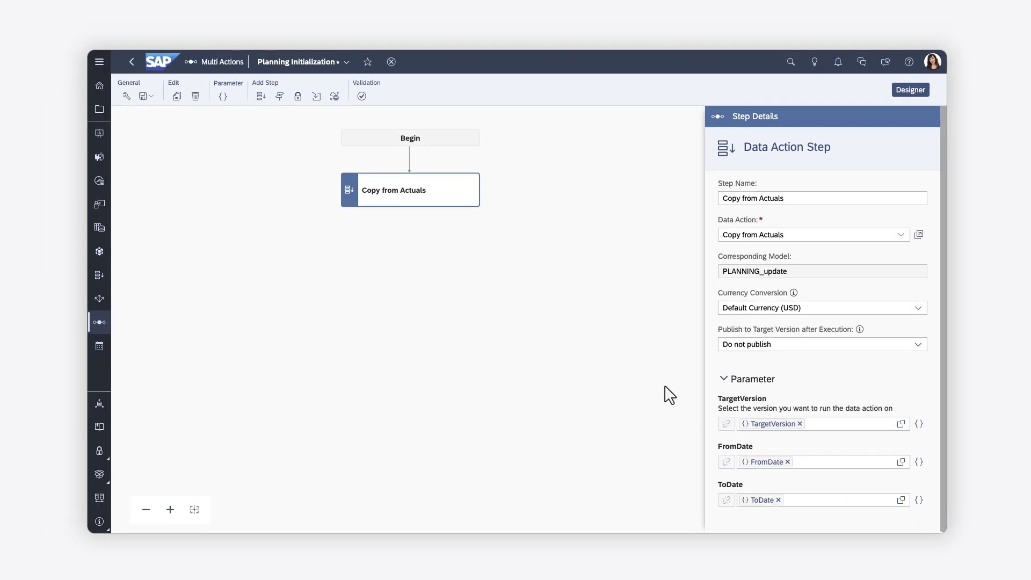
- Add a second data action step that uses the Copy from Actuals with Revaluation data action
{"action": "left_click", "coordinate": [261, 96]}
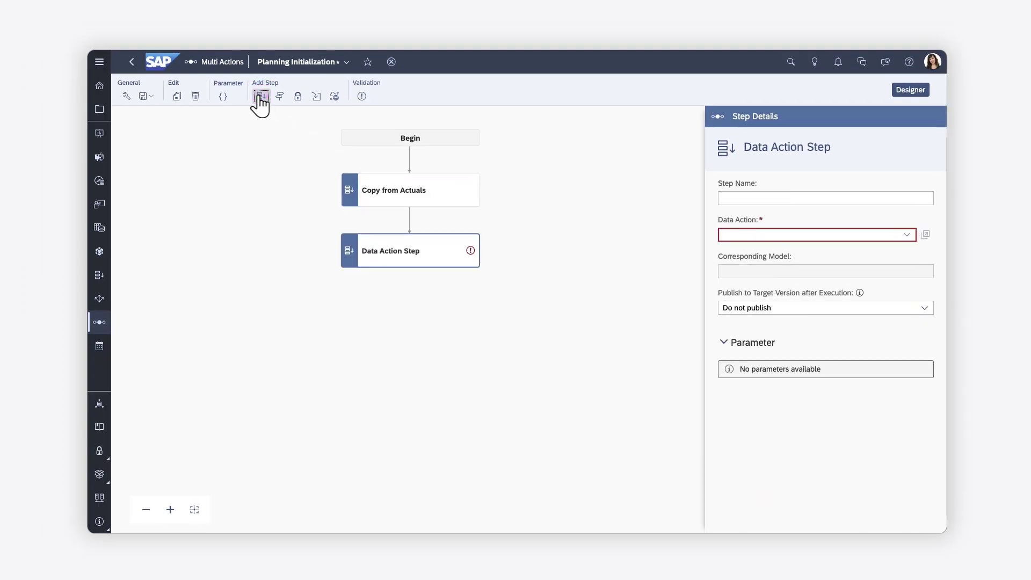
{"action": "left_click", "coordinate": [901, 201]}
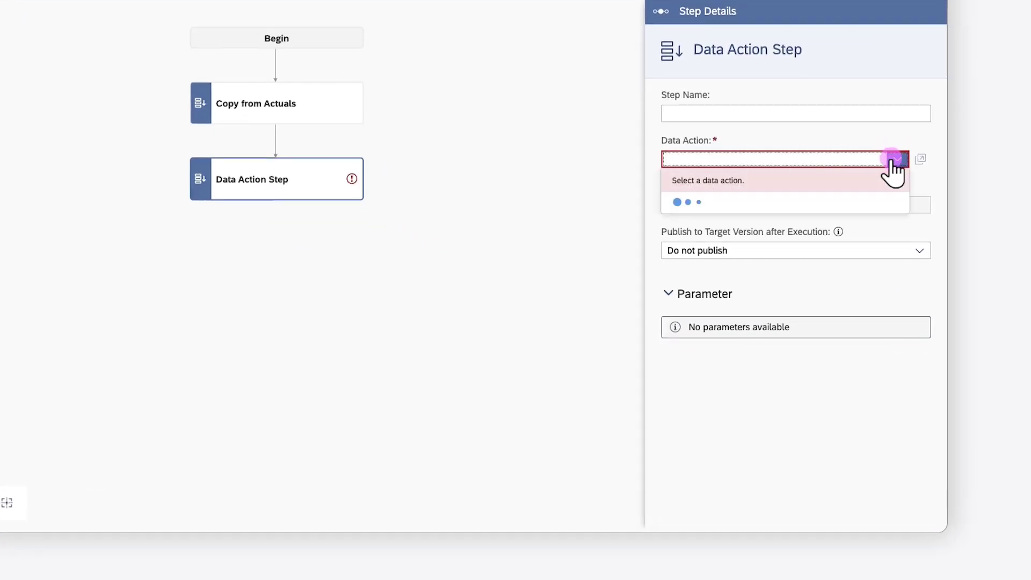
{"action": "left_click", "coordinate": [806, 241]}
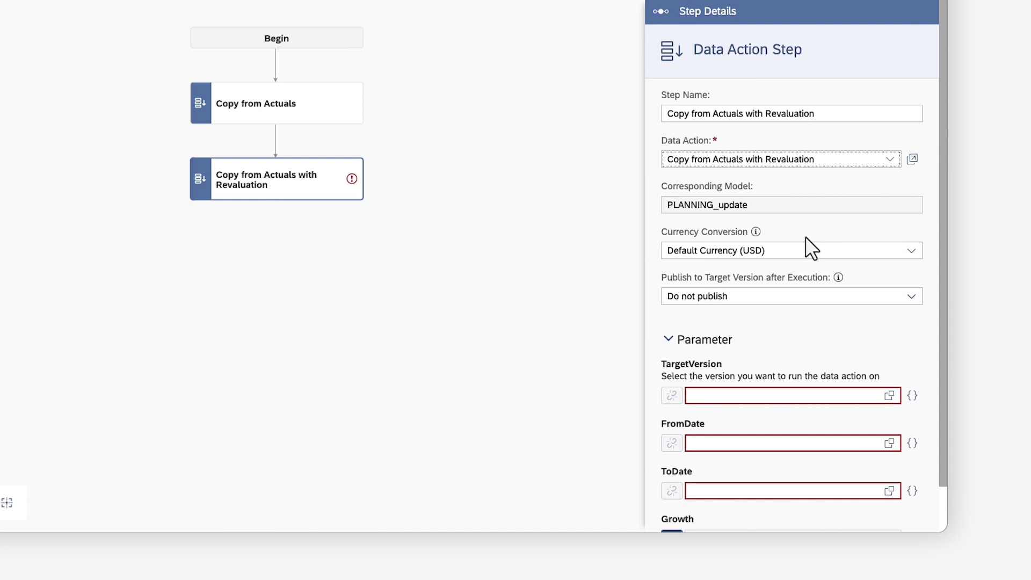
- Assign the existing TargetVersion and FromDate parameters to the matching fields of the Copy from Actuals with Revaluation step
{"action": "scroll", "coordinate": [810, 242], "scroll_direction": "down", "scroll_amount": 2}
{"action": "left_click", "coordinate": [913, 346]}
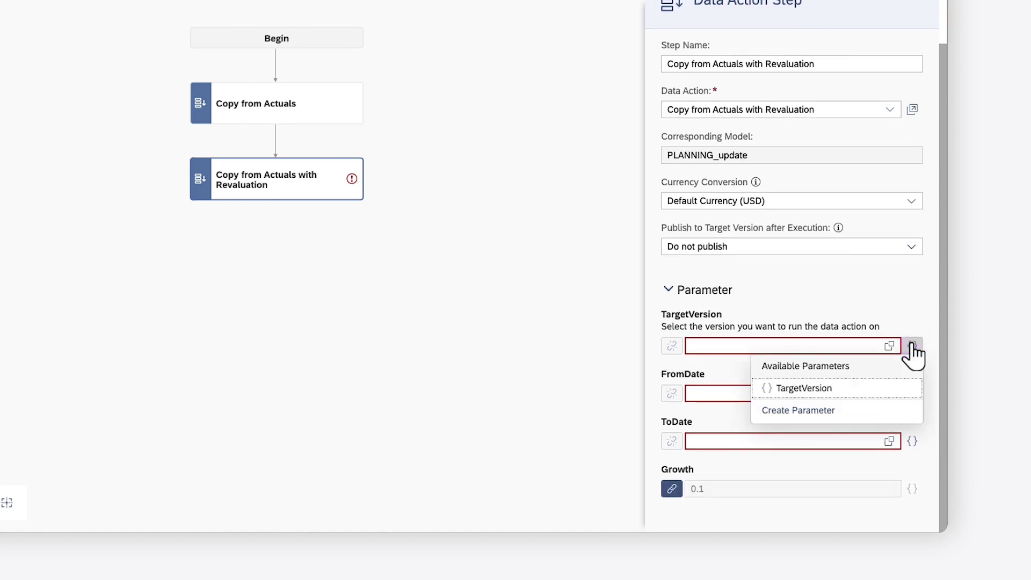
{"action": "left_click", "coordinate": [833, 388]}
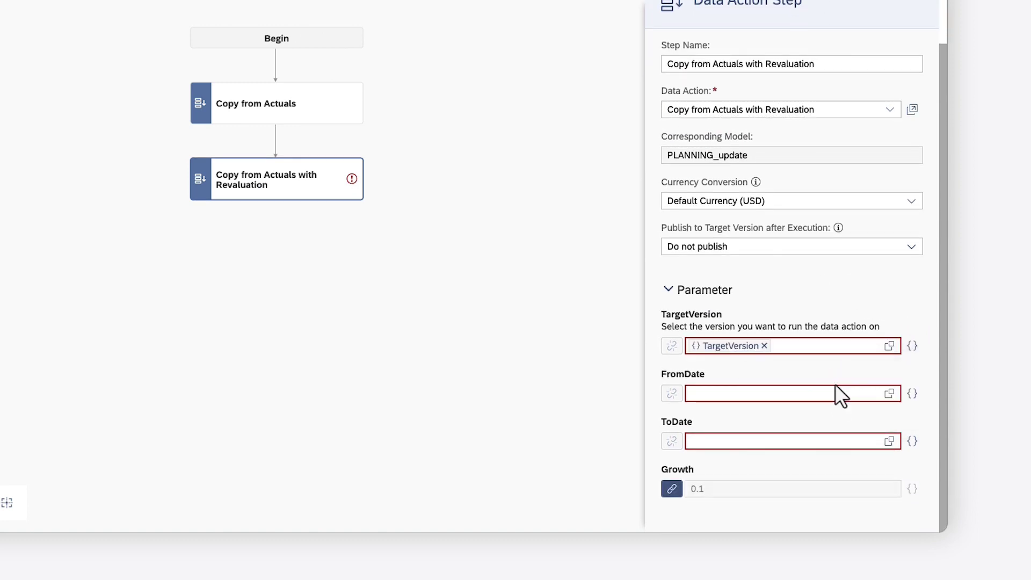
{"action": "left_click", "coordinate": [913, 394]}
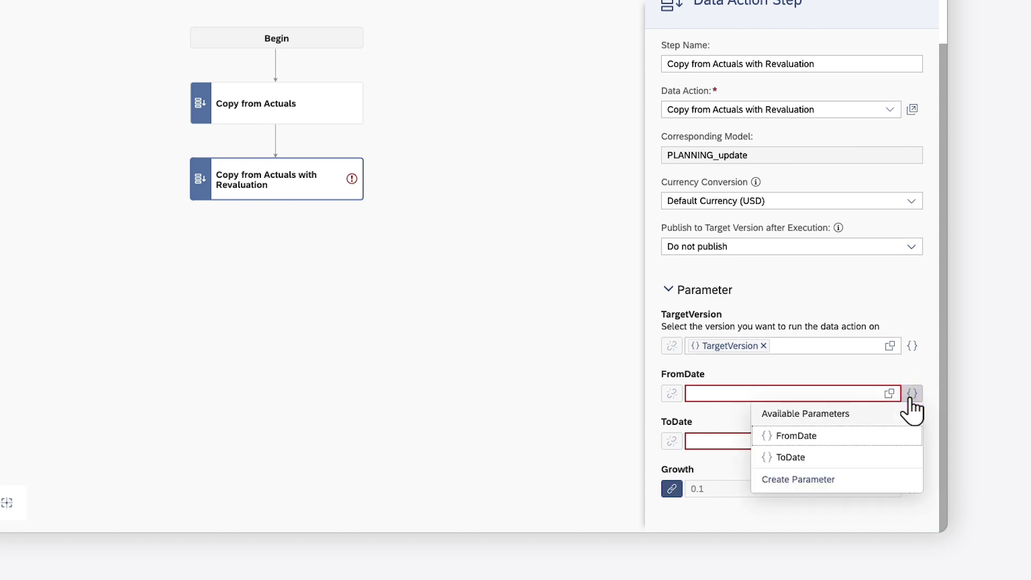
{"action": "left_click", "coordinate": [822, 436]}
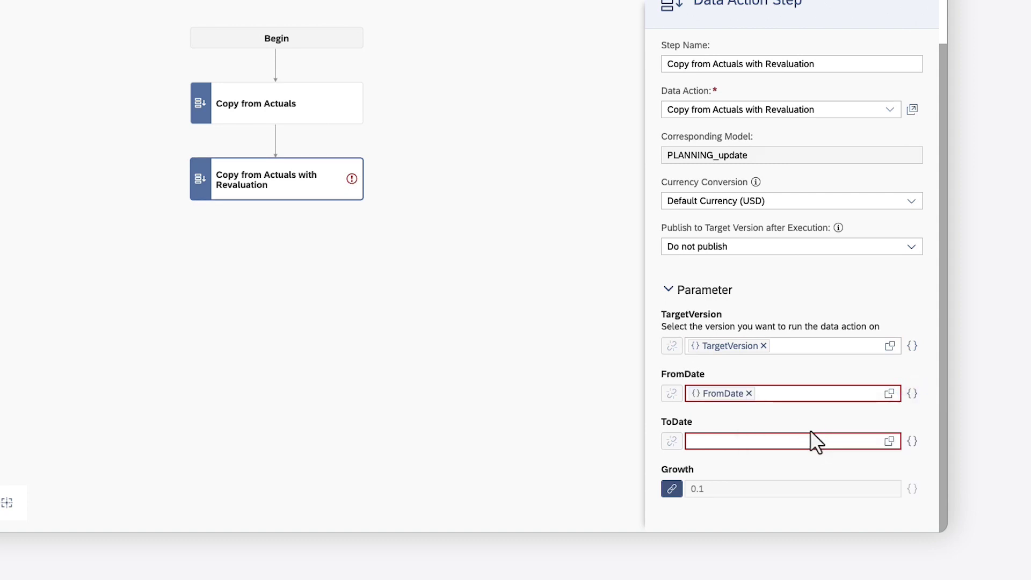
- Create a ToDate_2 parameter with otherwise default settings for the ToDate field of the Copy from Actuals with Revaluation step
{"action": "left_click", "coordinate": [912, 441]}
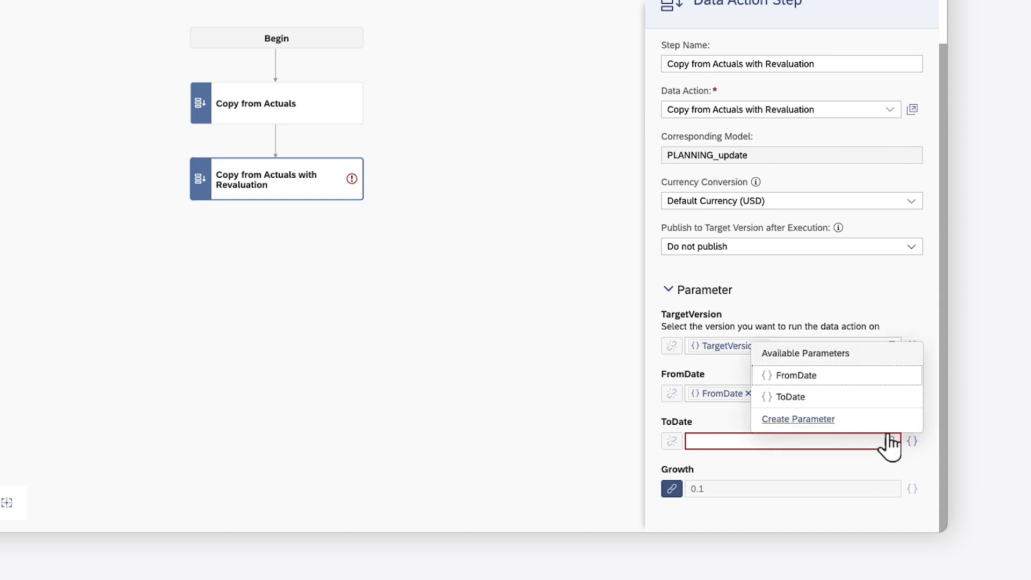
{"action": "left_click", "coordinate": [795, 419]}
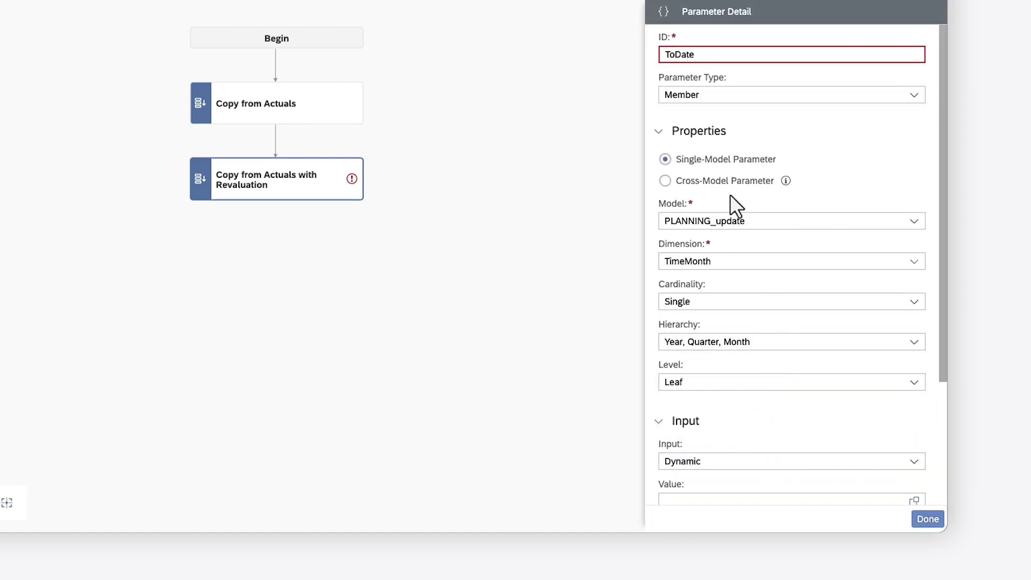
{"action": "left_click", "coordinate": [699, 56]}
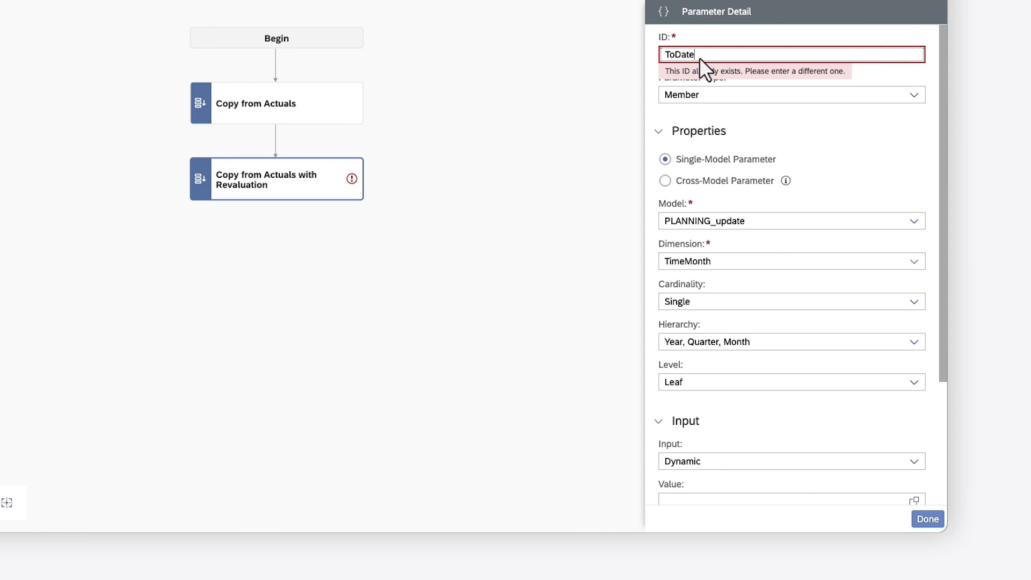
{"action": "type", "text": "_2"}
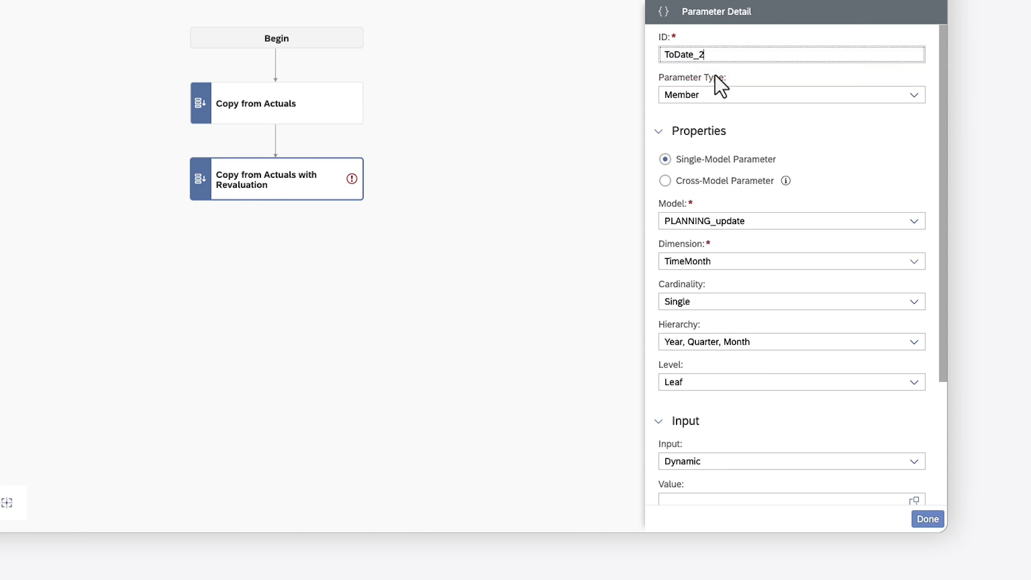
{"action": "left_click", "coordinate": [927, 519]}
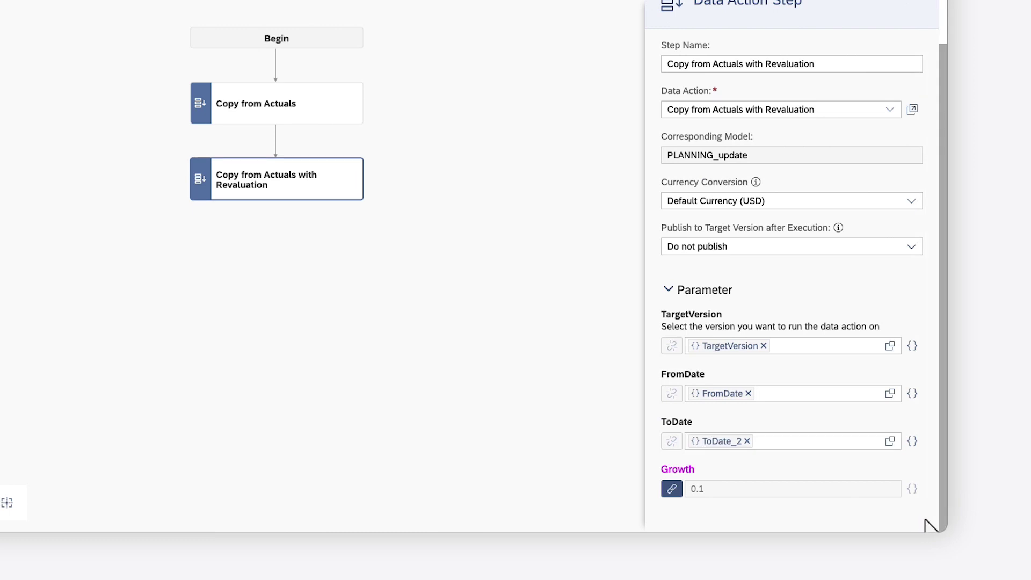
- Unlink the revaluation step's Growth value from its default and create a dynamic Growth number parameter for it with the value 0.1
{"action": "left_click", "coordinate": [671, 489]}
{"action": "left_click", "coordinate": [912, 490]}
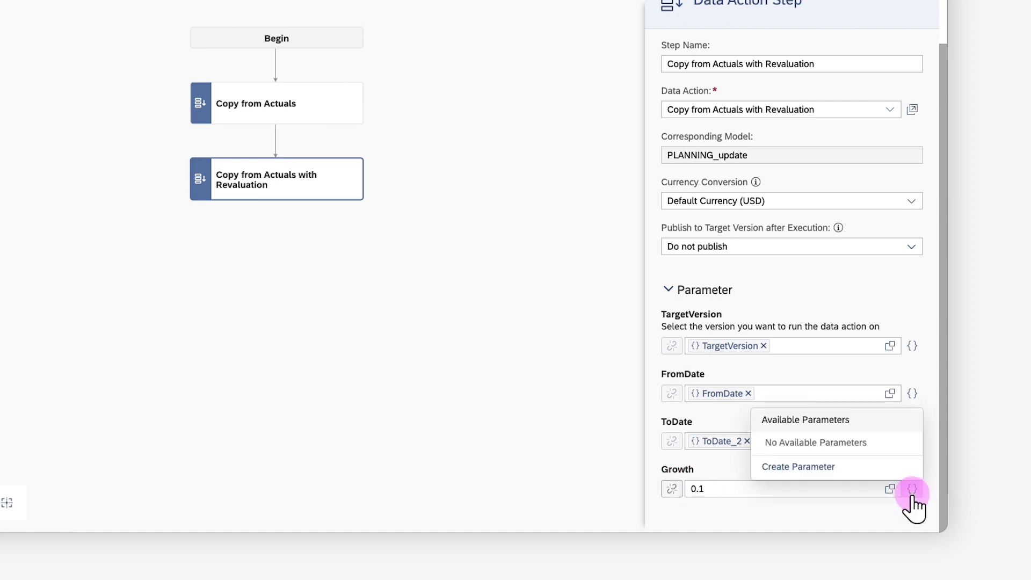
{"action": "left_click", "coordinate": [812, 469]}
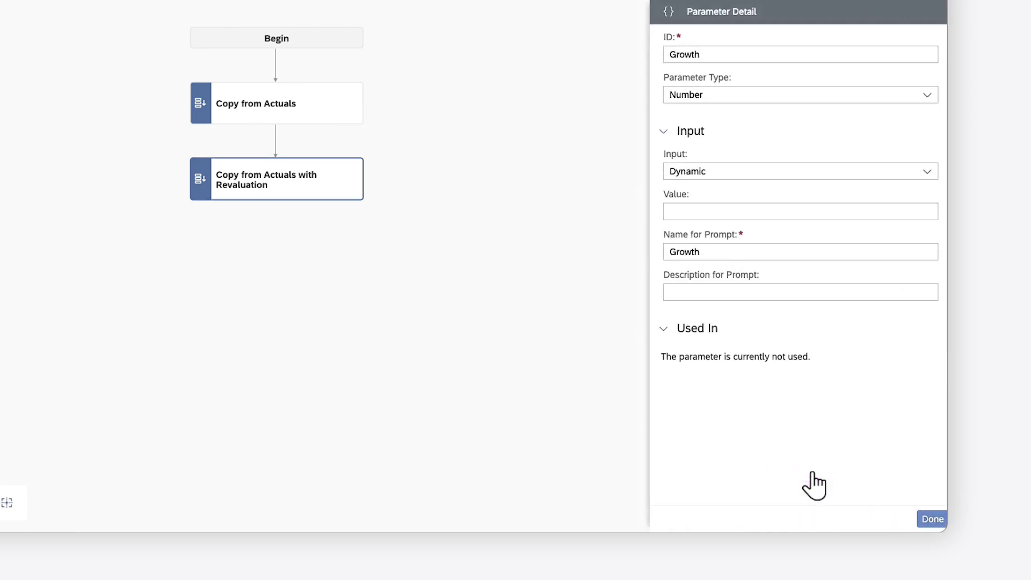
{"action": "left_click", "coordinate": [681, 217]}
{"action": "type", "text": "0.1"}
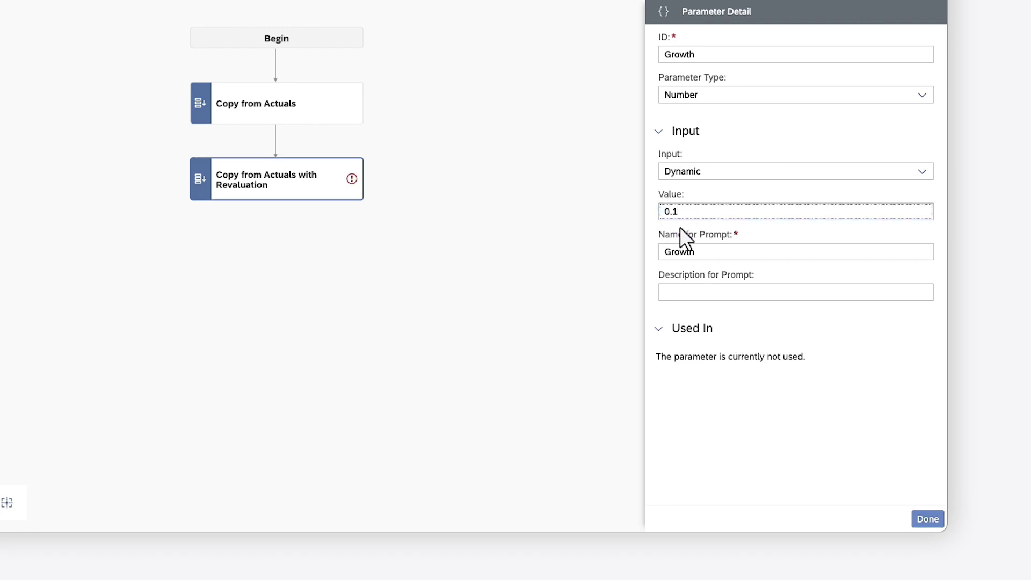
{"action": "left_click", "coordinate": [927, 519]}
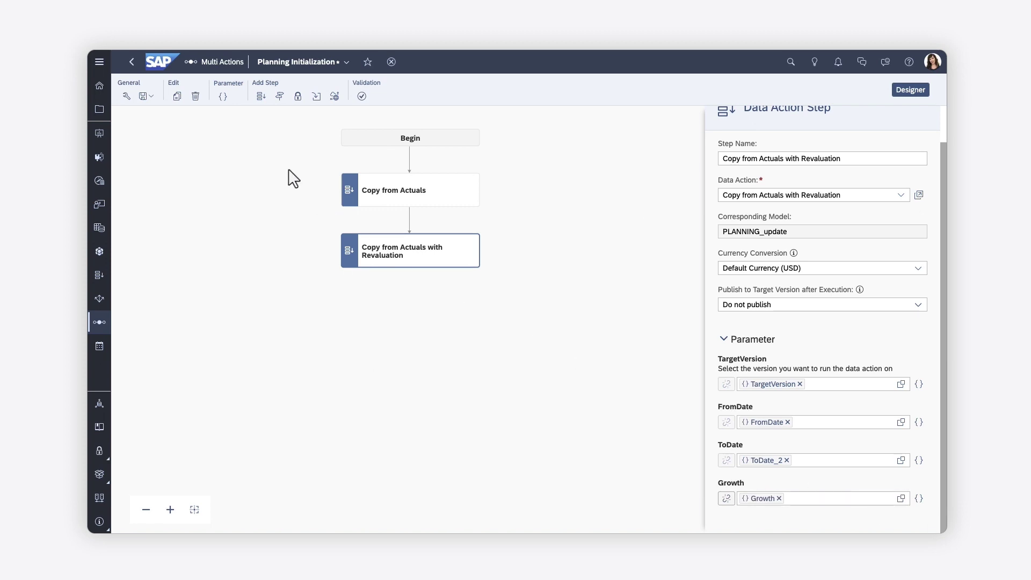
- Review the multi action's parameter list and save the multi action
{"action": "left_click", "coordinate": [223, 97]}
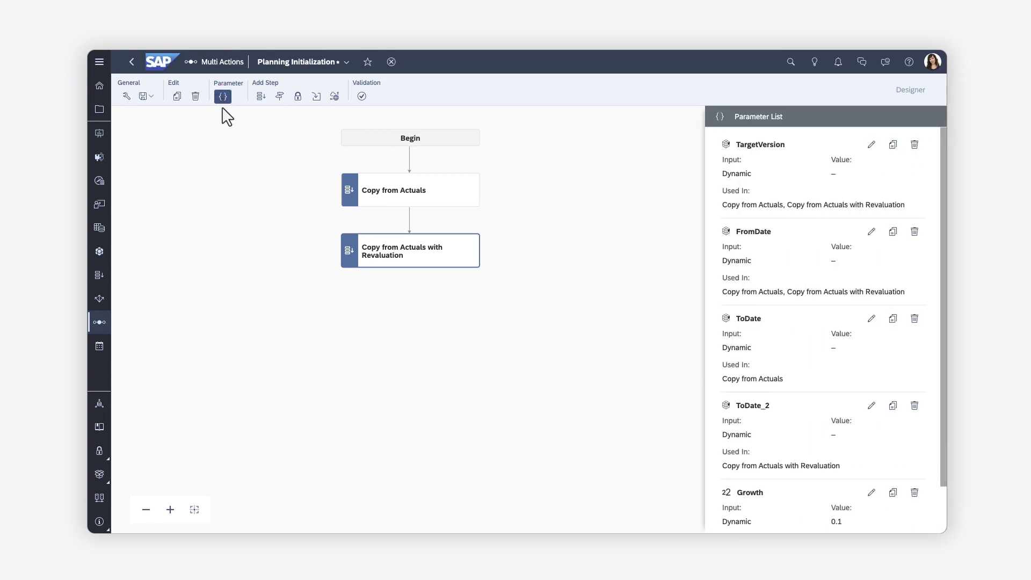
{"action": "left_click", "coordinate": [223, 97]}
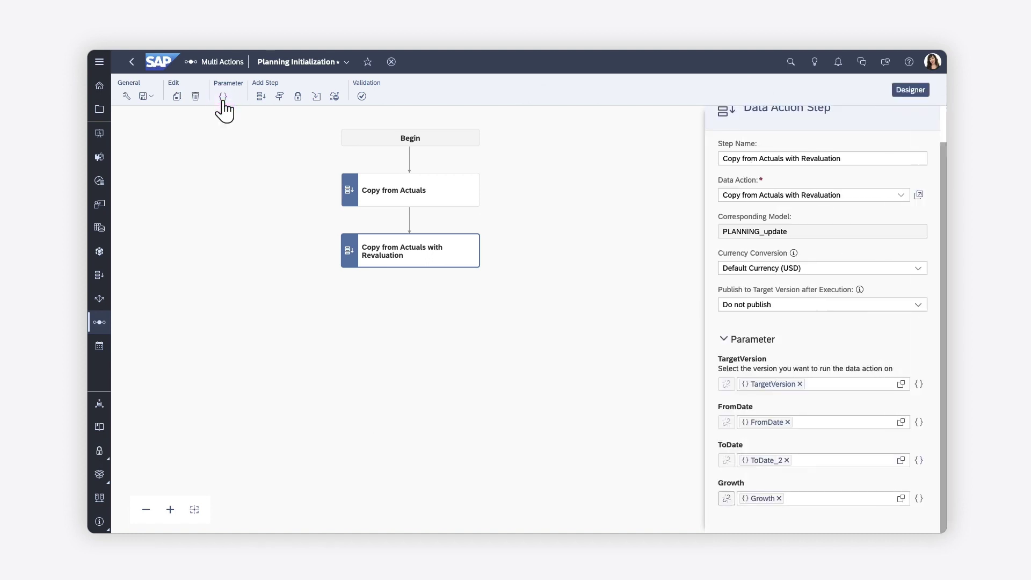
{"action": "left_click", "coordinate": [151, 98]}
{"action": "left_click", "coordinate": [152, 111]}
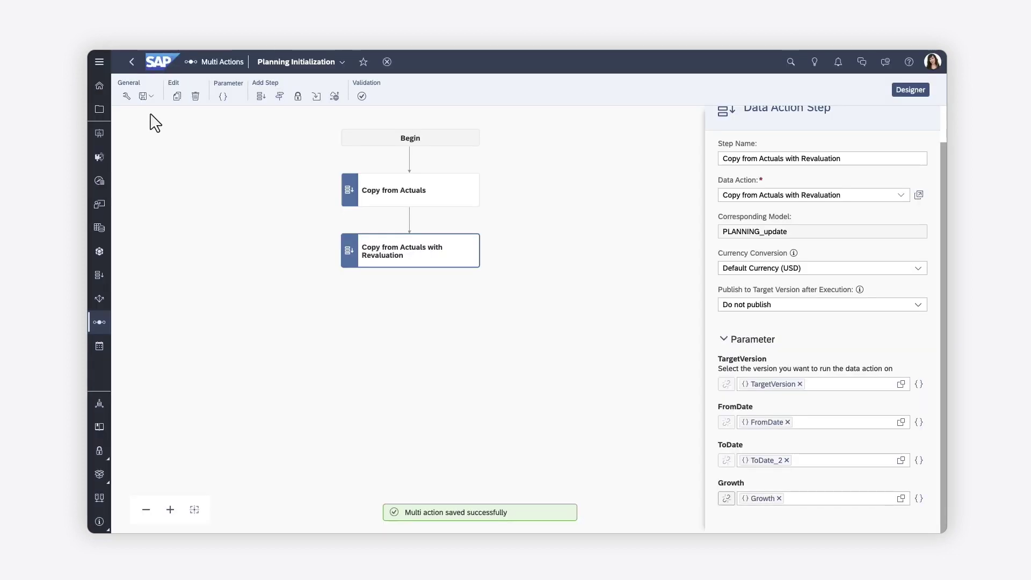
{"action": "left_click", "coordinate": [159, 123]}
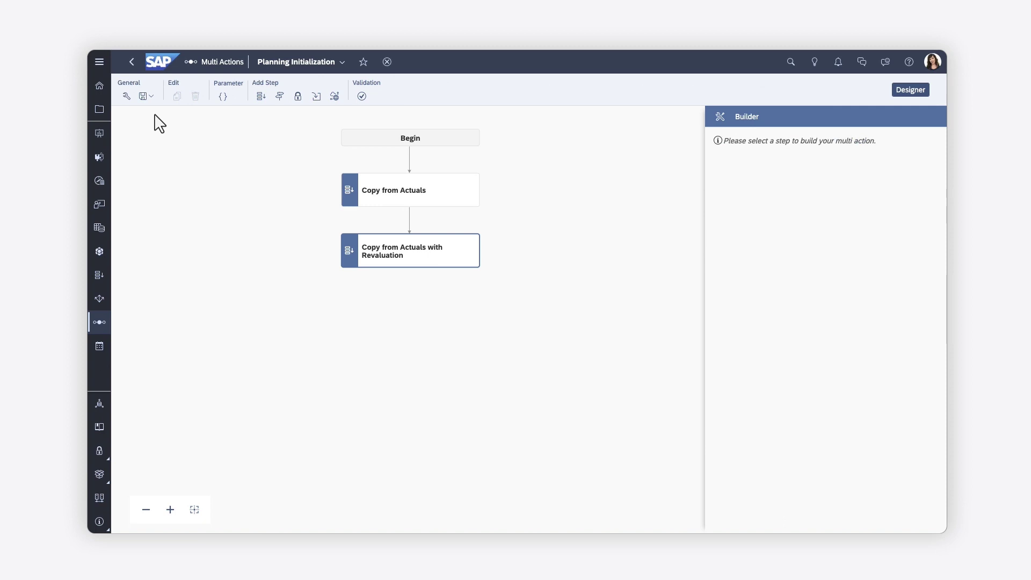
- Try out a version management step and a data locking step after the revaluation step, deleting each one again
{"action": "left_click", "coordinate": [279, 96]}
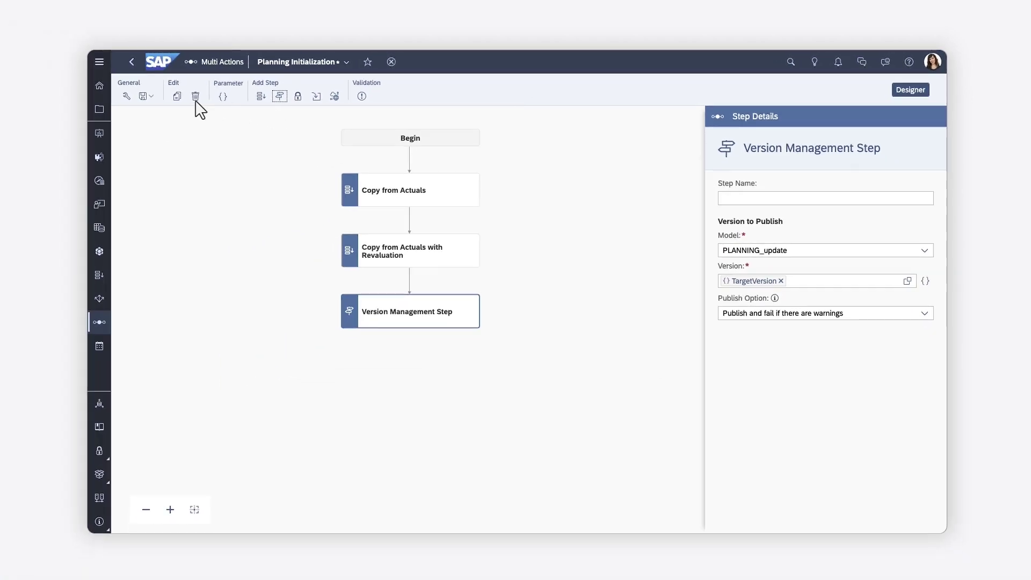
{"action": "left_click", "coordinate": [196, 97]}
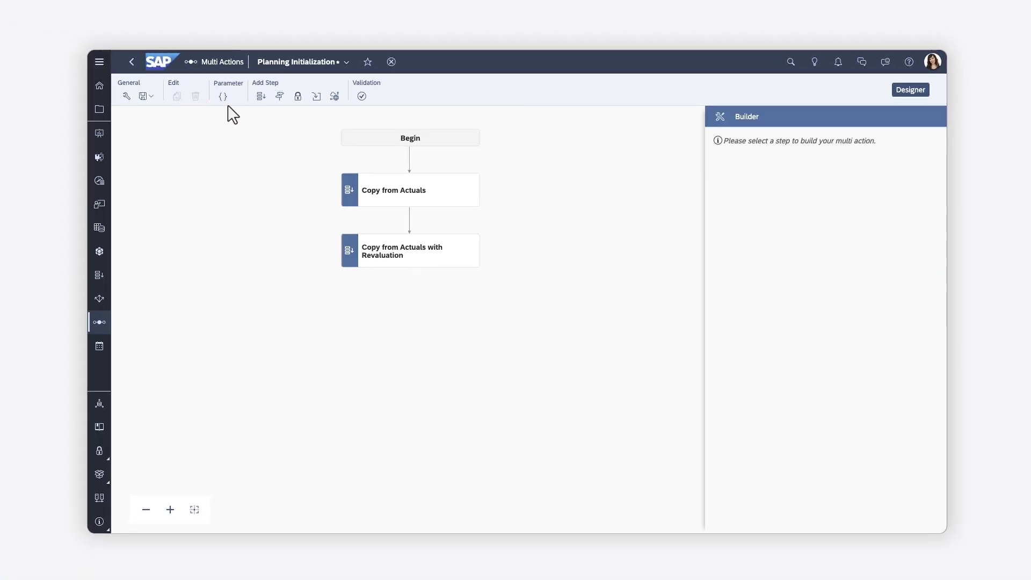
{"action": "left_click", "coordinate": [155, 108]}
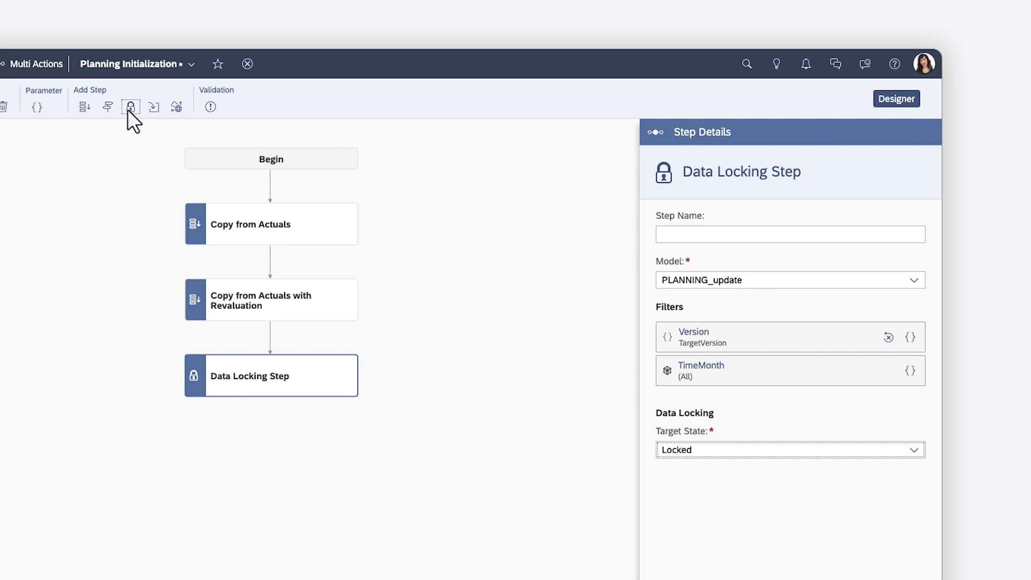
{"action": "left_click", "coordinate": [2, 111]}
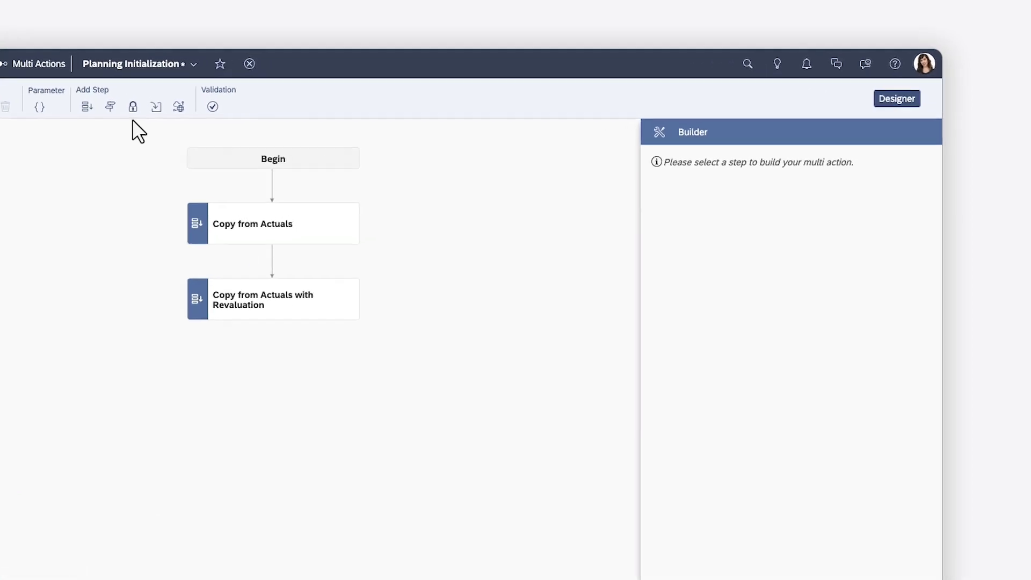
- Try out a data import step with the Data_Updates job and an API step using the CA_BW_2 connection, deleting each one again
{"action": "left_click", "coordinate": [155, 107]}
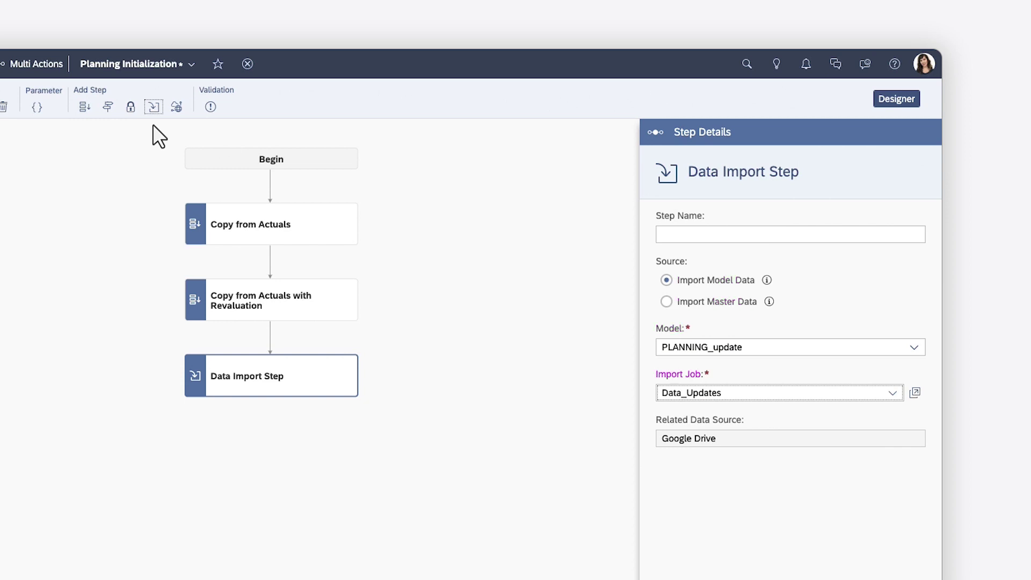
{"action": "left_click", "coordinate": [195, 98]}
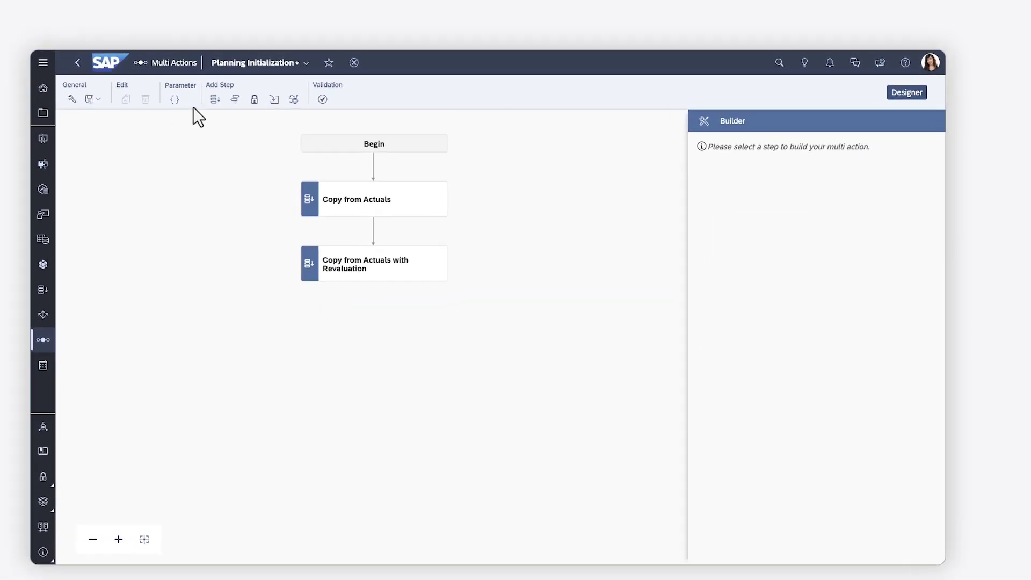
{"action": "left_click", "coordinate": [177, 107]}
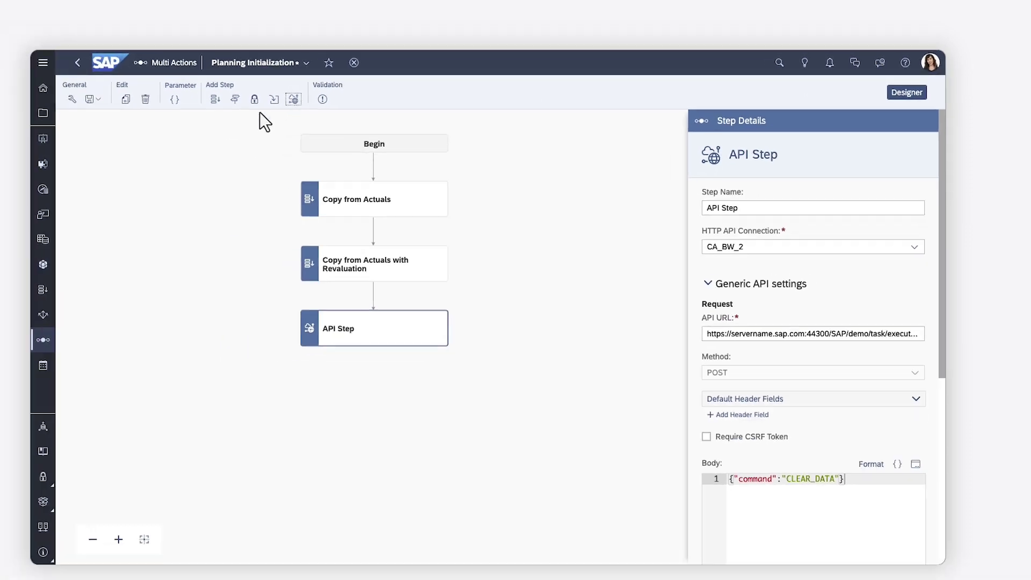
{"action": "left_click", "coordinate": [2, 106]}
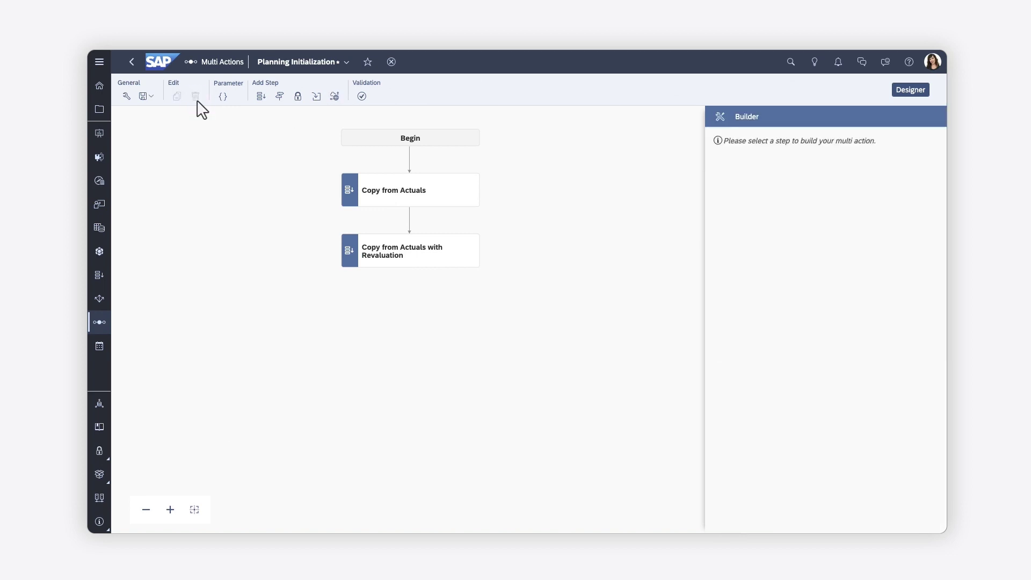
- Save the Planning Initialization multi action with only its two data action steps
{"action": "left_click", "coordinate": [151, 96]}
{"action": "left_click", "coordinate": [148, 113]}
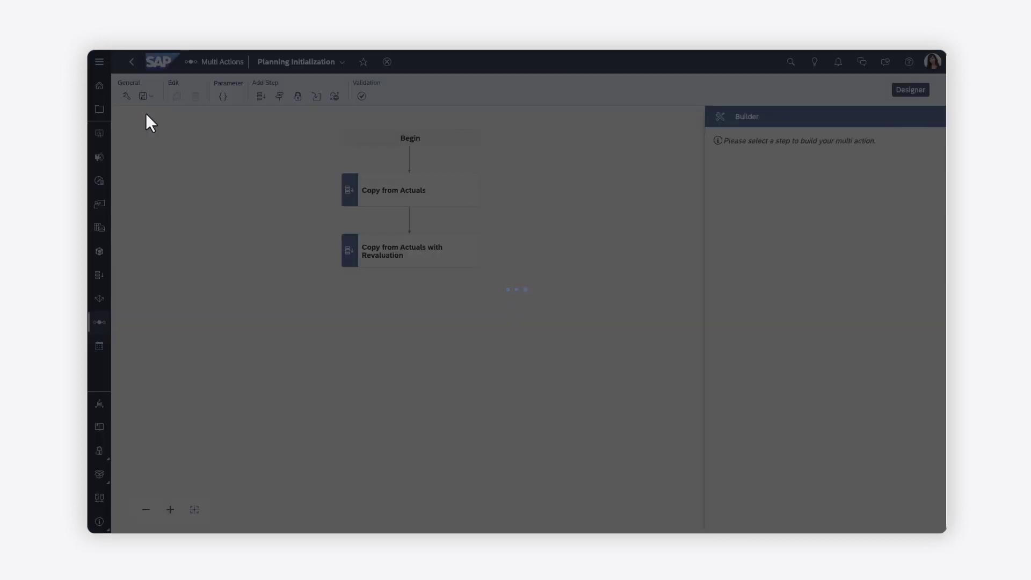